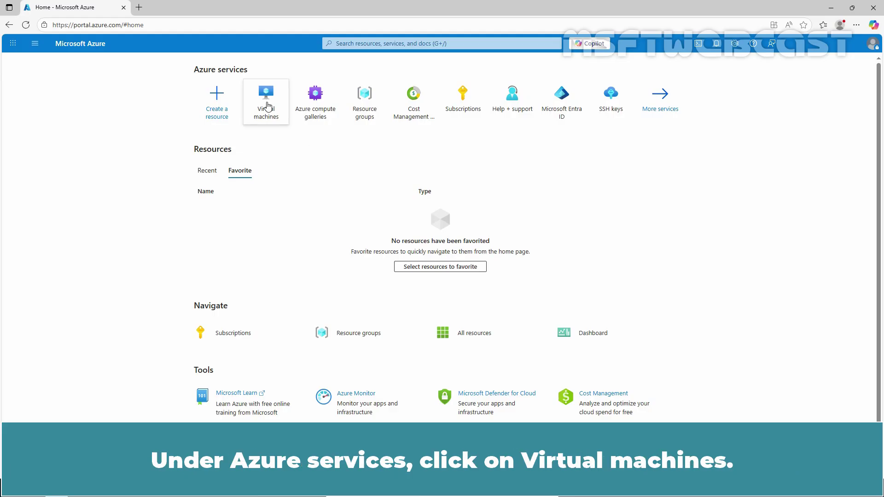
- Open the WIN11-VM01 virtual machine and start capturing an image from it
left_click(267, 105)
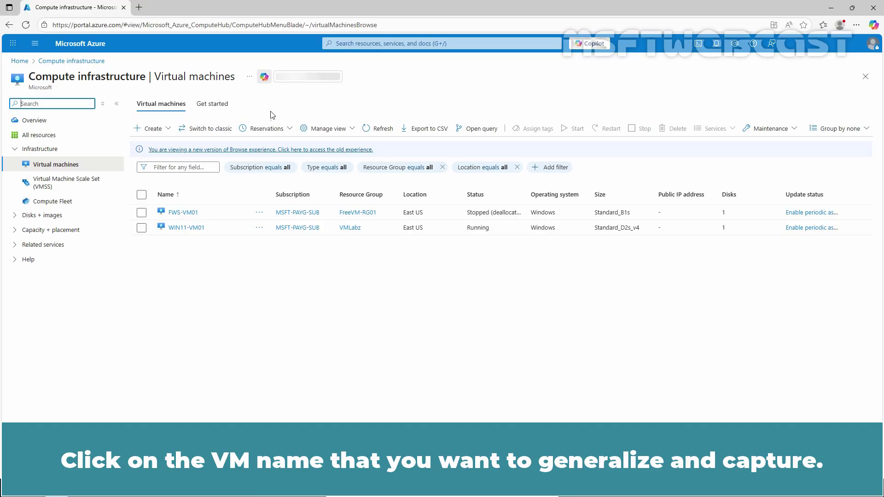
left_click(184, 229)
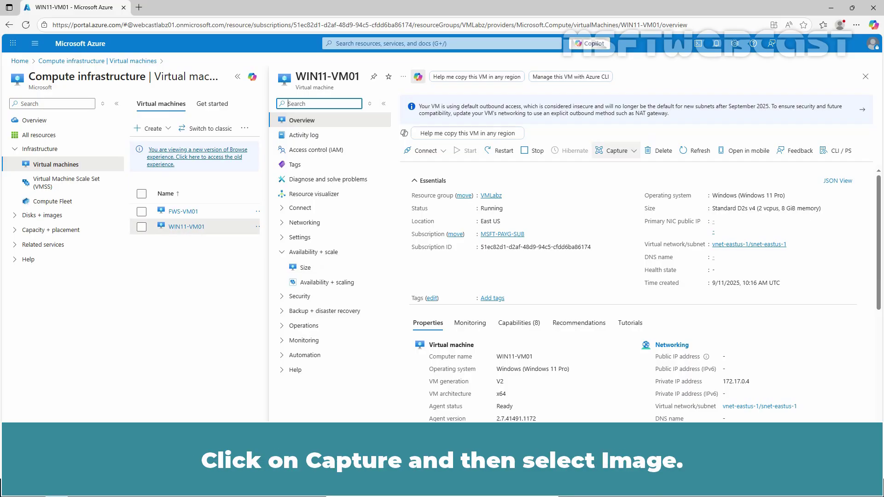
left_click(627, 153)
left_click(607, 168)
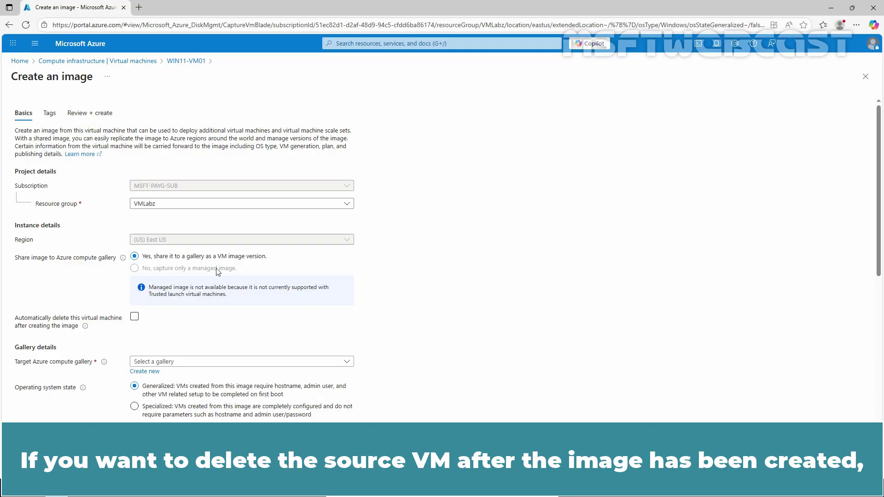
- Keep automatic deletion of the source virtual machine off and choose MSFT_CG01 as the target Azure compute gallery
left_click(135, 318)
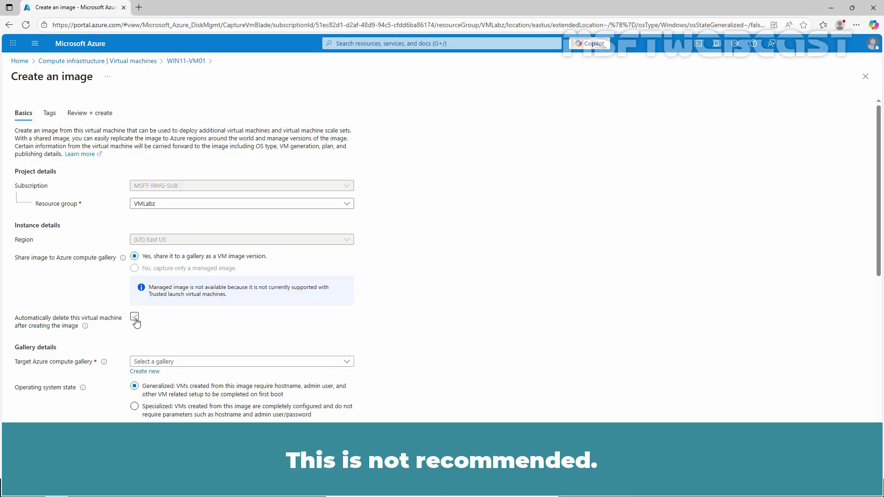
left_click(134, 317)
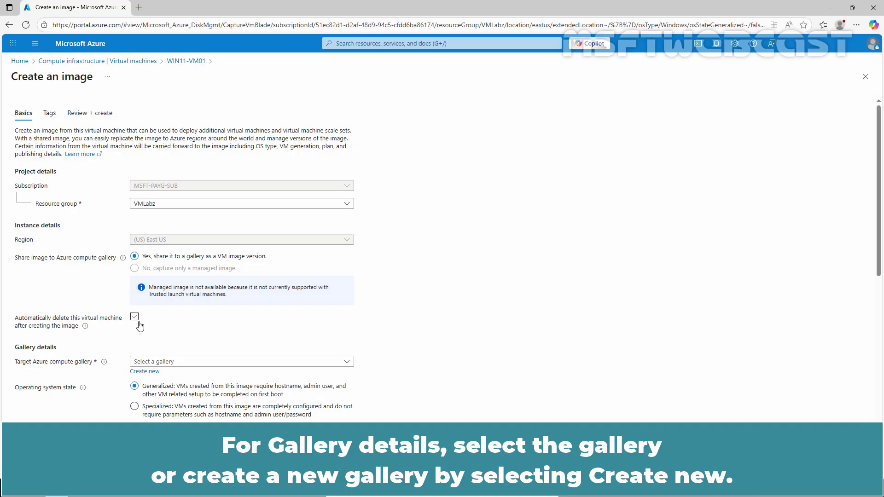
left_click(225, 362)
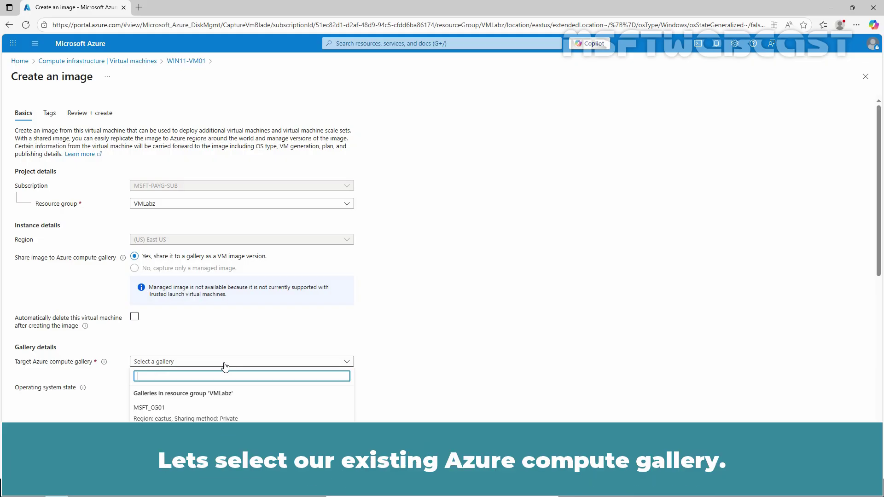
left_click(162, 416)
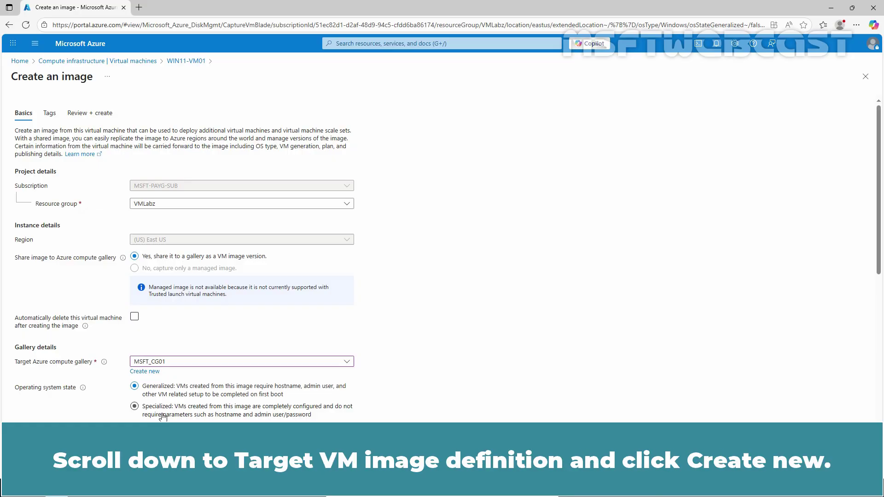
- Create a new target VM image definition named WIN11-IMAGE with the default publisher, offer and SKU
scroll(170, 410, "down", 8)
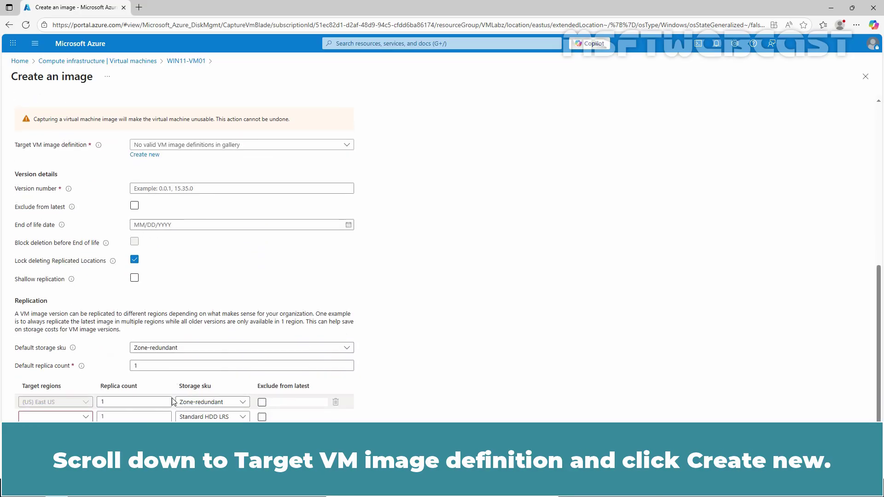
left_click(145, 154)
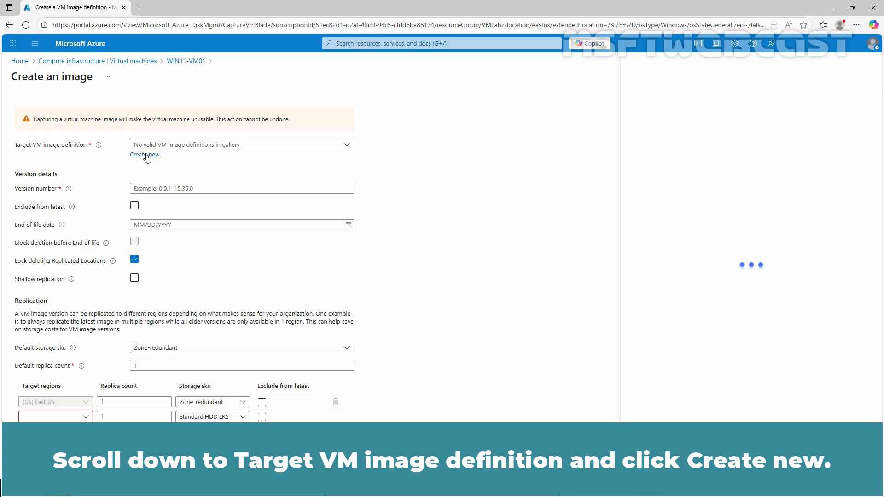
type("WIN")
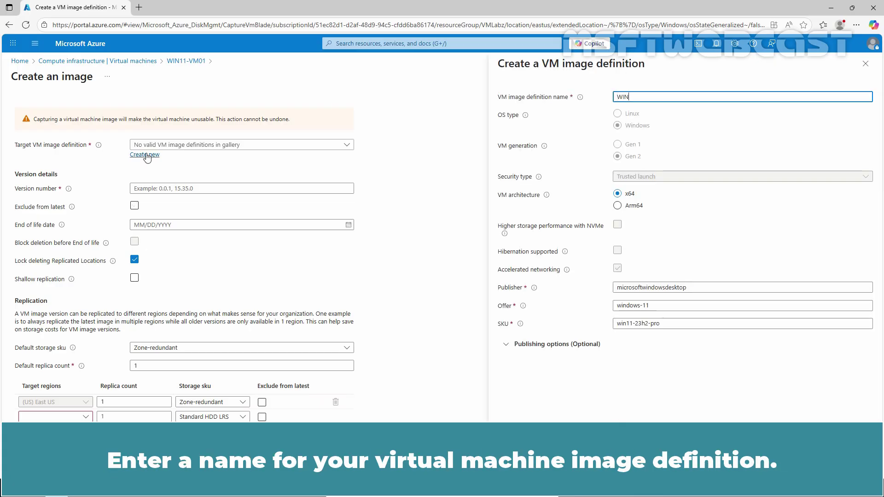
type("11-IMAGE")
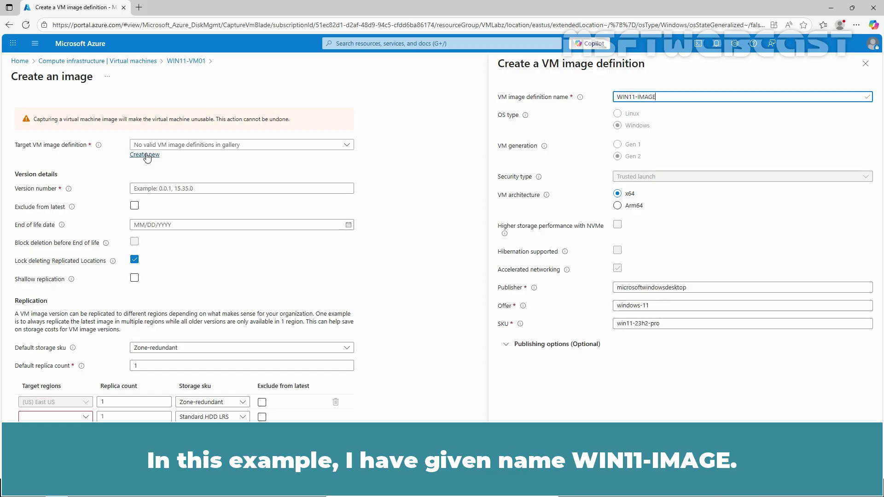
left_click(513, 466)
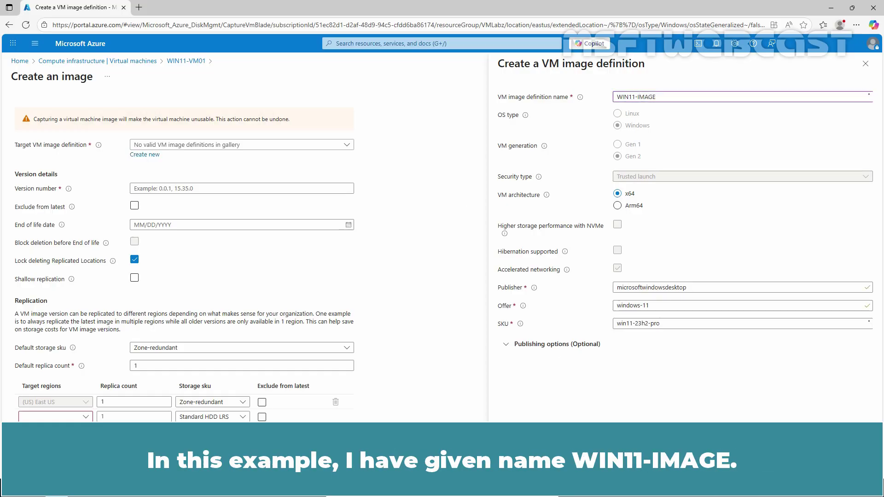
left_click(509, 466)
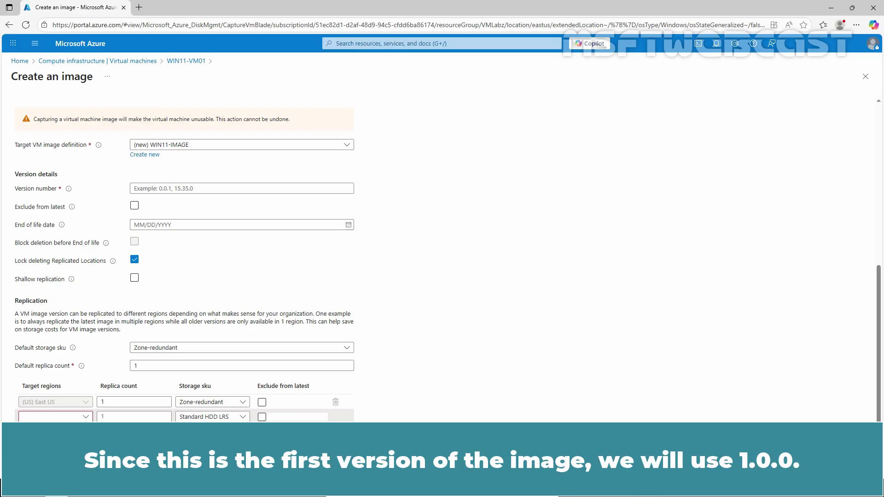
- Set the image version number to 1.0.0, leaving Exclude from latest off and the end of life date empty
left_click(259, 190)
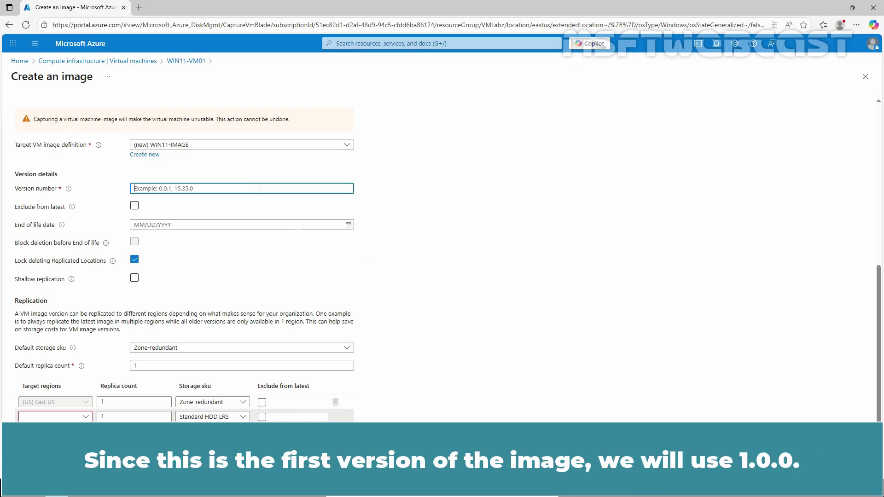
type("1.0.0")
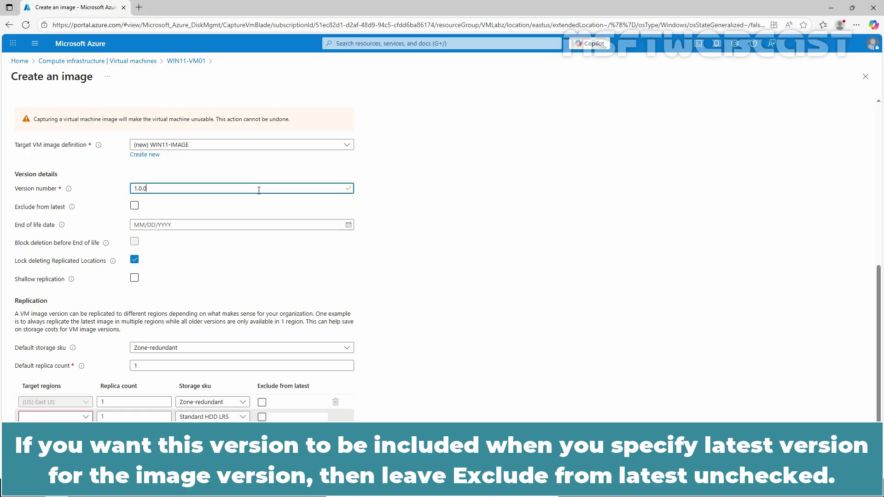
left_click(134, 205)
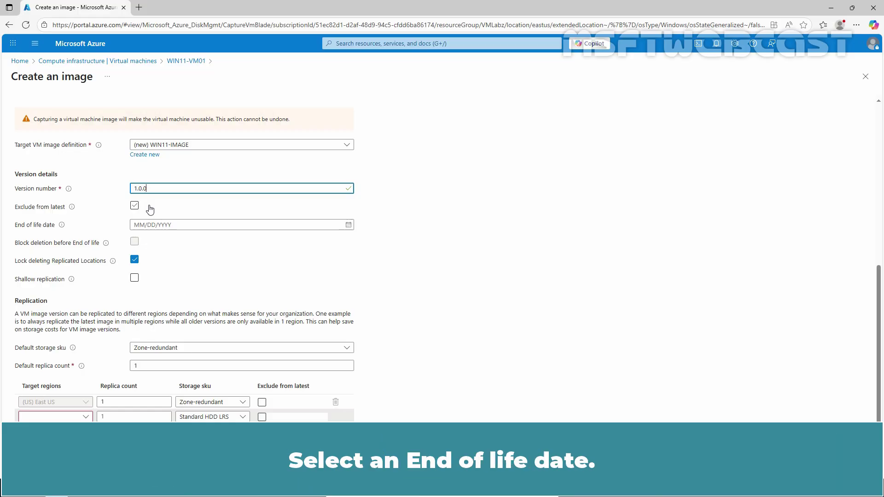
left_click(349, 224)
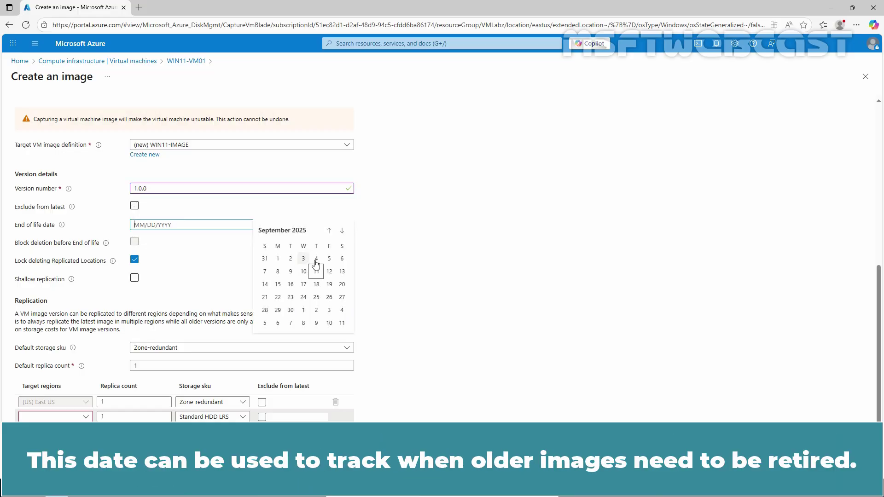
left_click(401, 255)
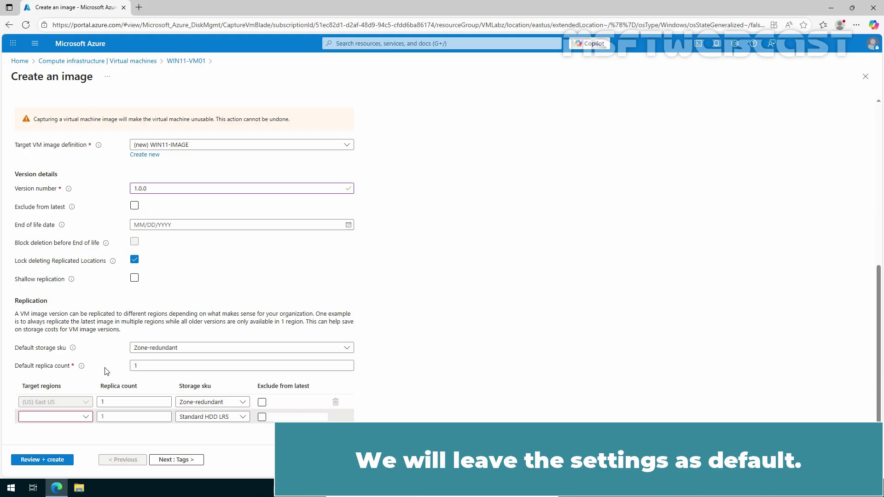
- Validate and create the image, and open the deployed VM image version
left_click(51, 459)
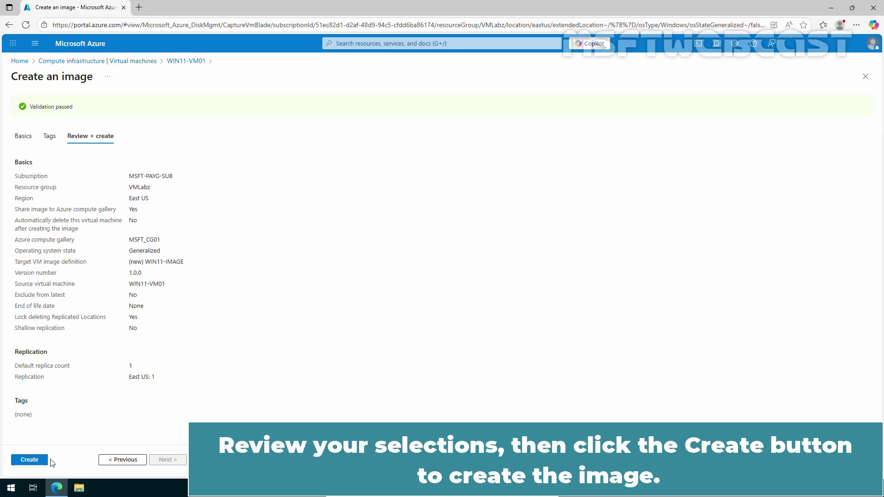
left_click(32, 460)
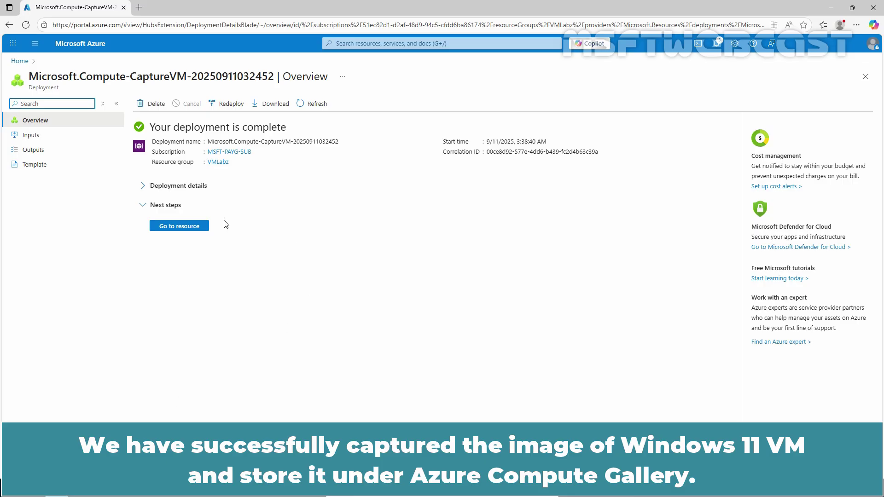
left_click(173, 228)
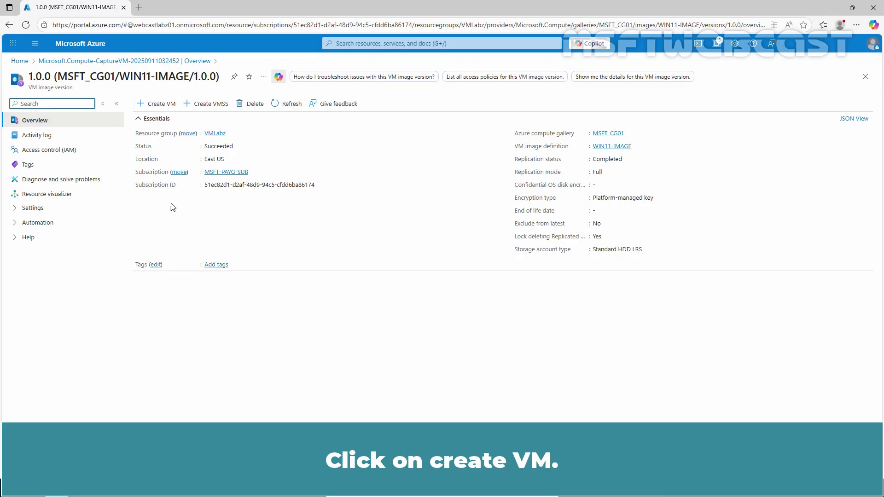
- Start a virtual machine from the image version and view the shared images available for its image selection
left_click(158, 105)
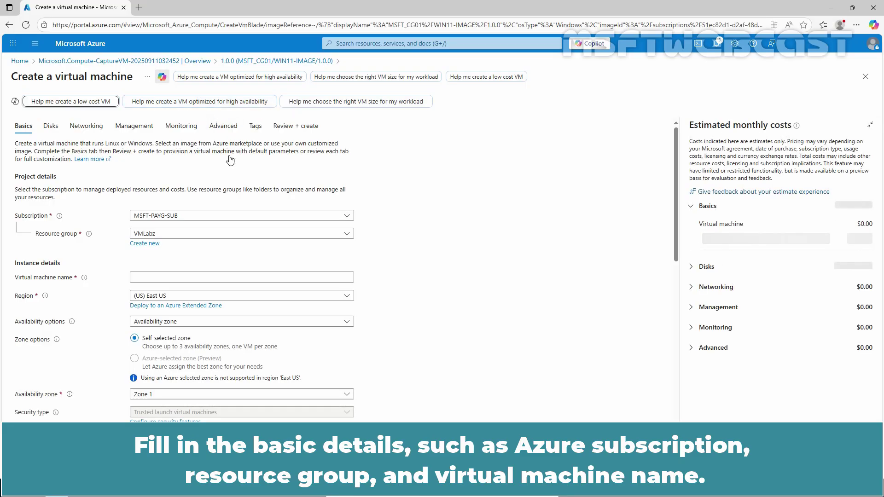
scroll(249, 193, "down", 6)
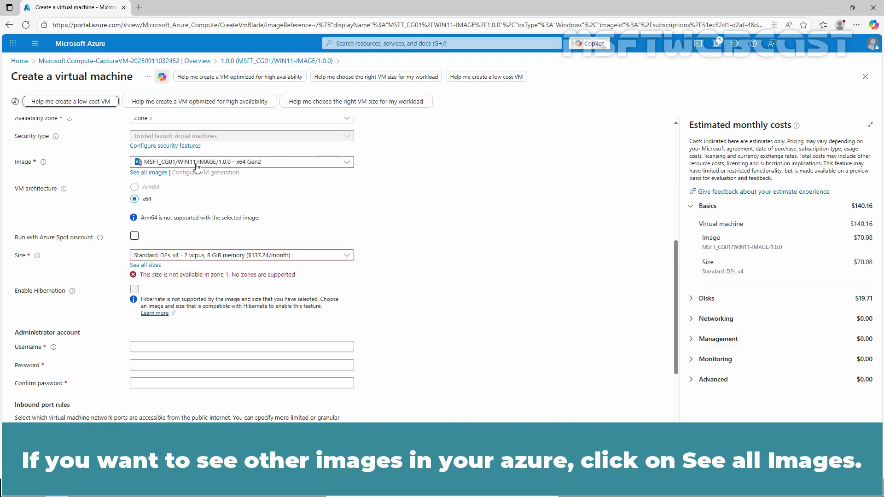
left_click(144, 173)
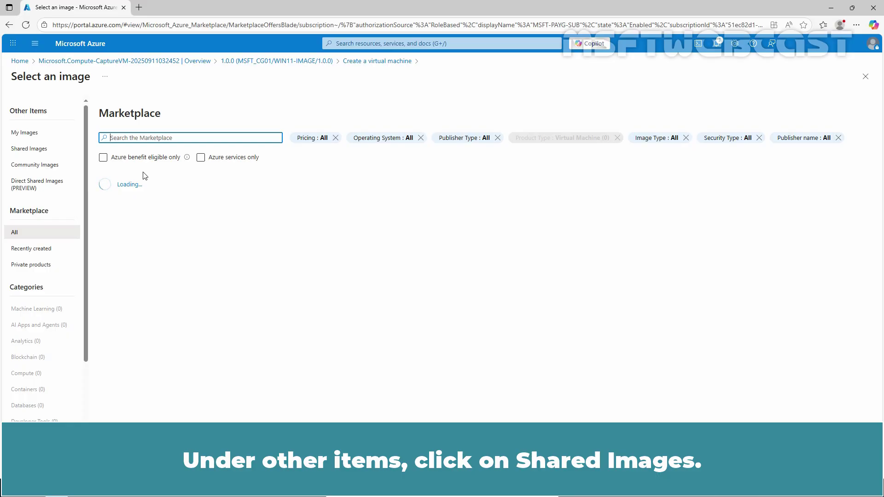
left_click(25, 152)
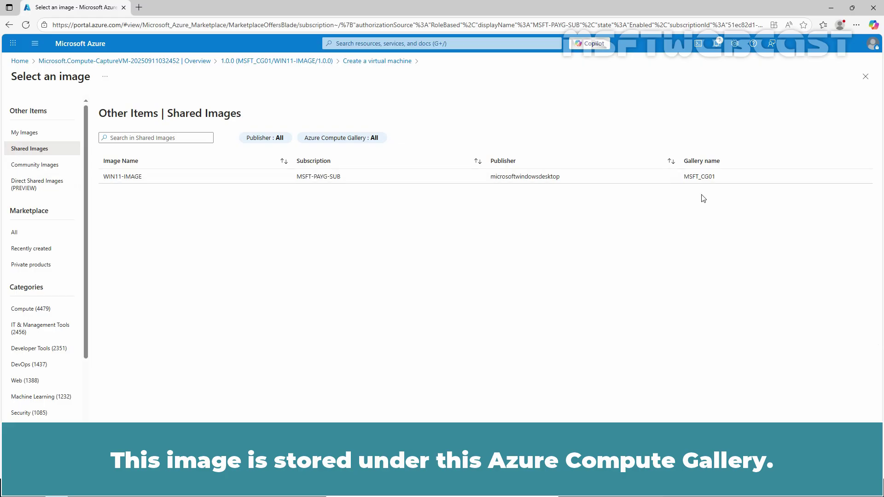
- Open the WIN11-IMAGE definition in the MSFT_CG01 compute gallery and start creating a virtual machine from version 1.0.0
left_click(83, 48)
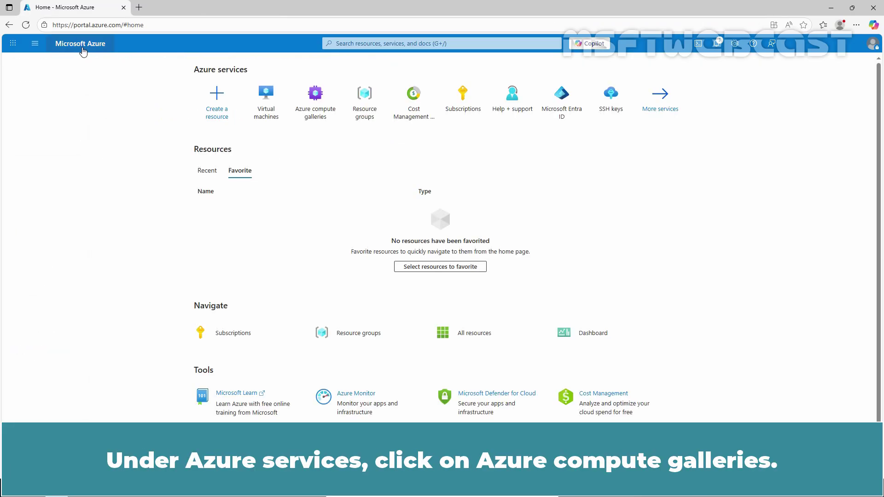
left_click(314, 102)
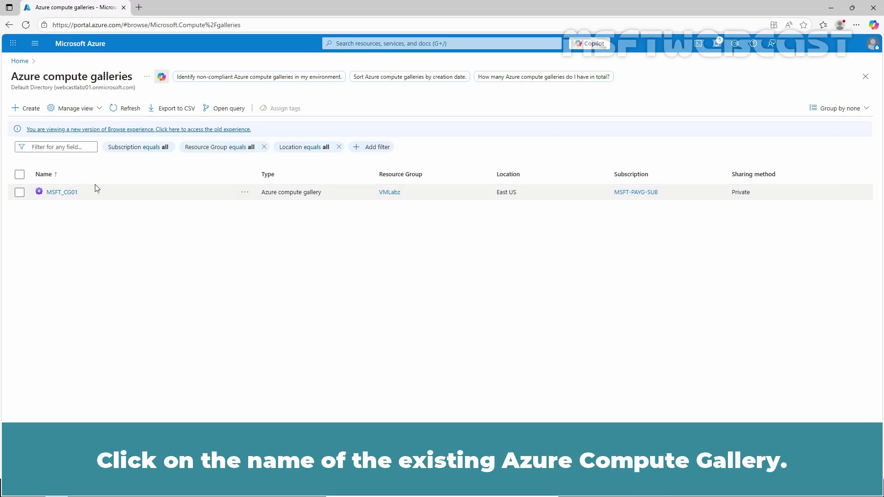
left_click(63, 192)
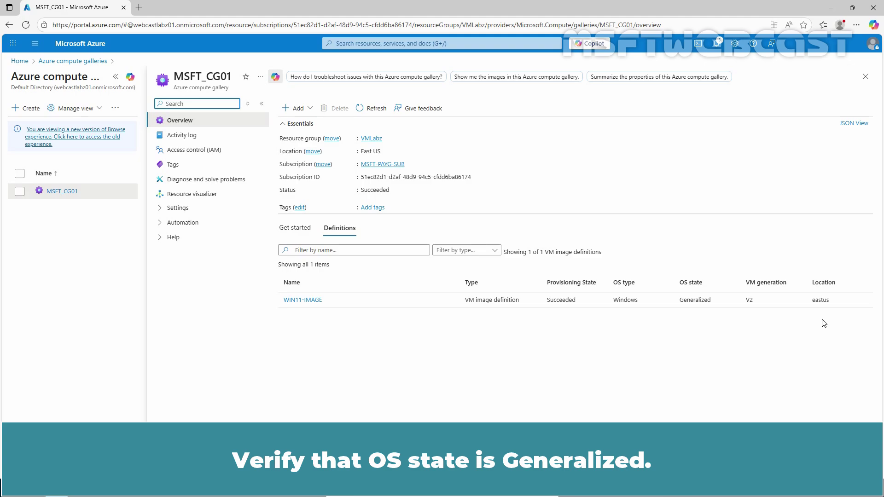
left_click(312, 301)
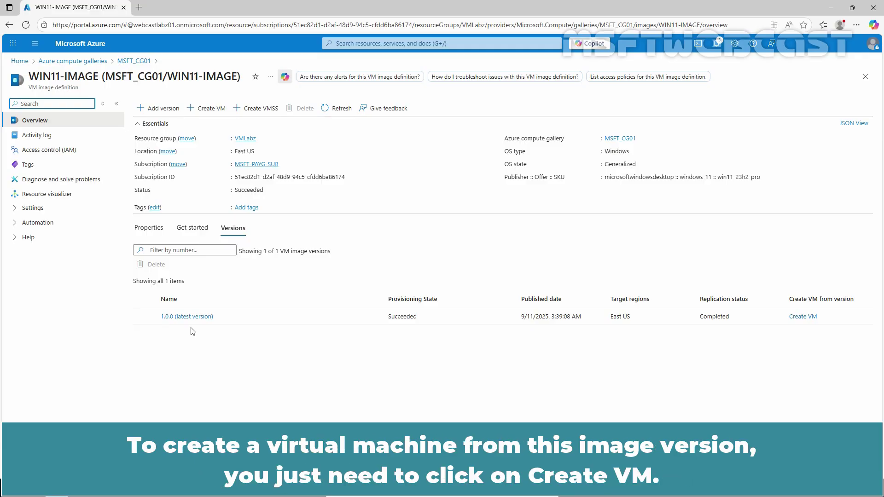
left_click(804, 317)
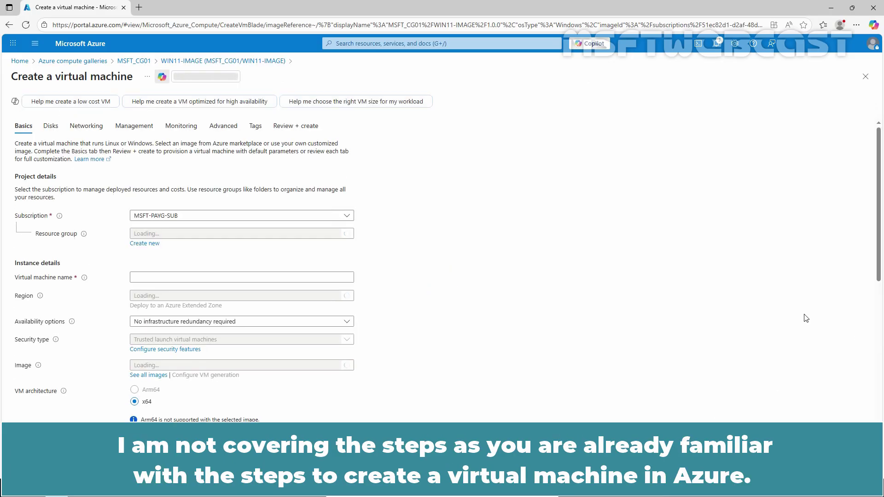